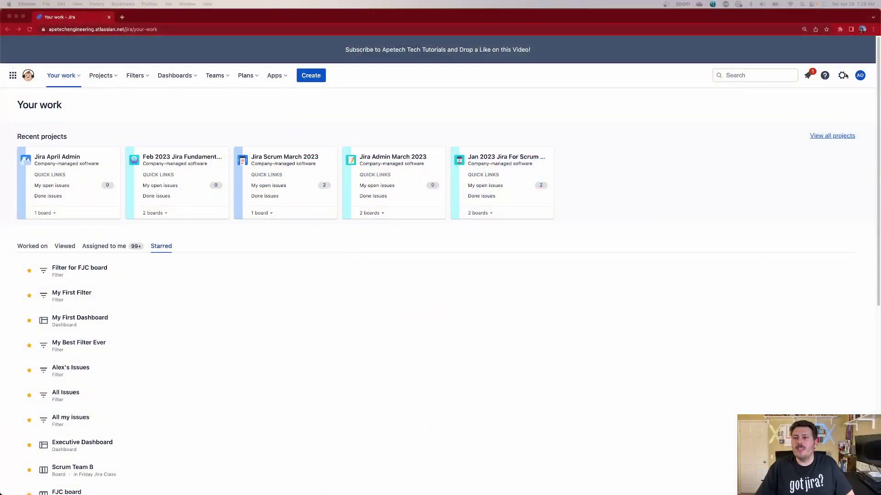
From System settings, open the Project Role Browser listing Administrators, Developer and User roles
left_click(843, 77)
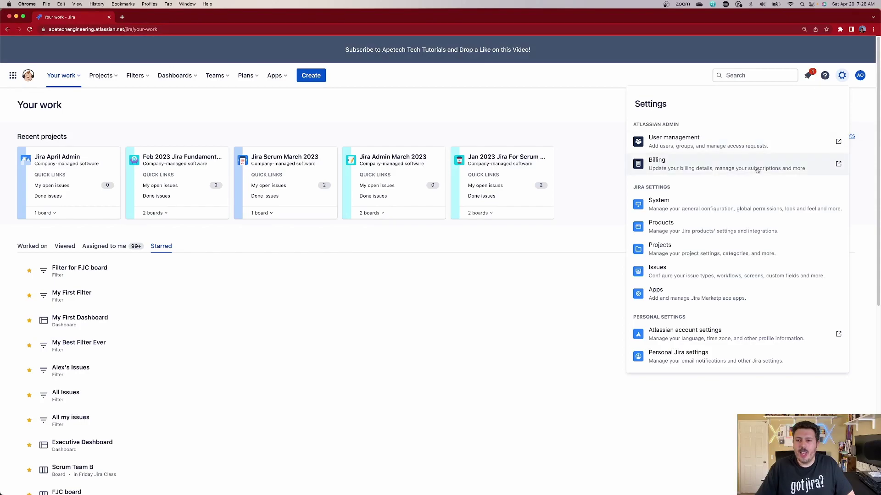
left_click(710, 211)
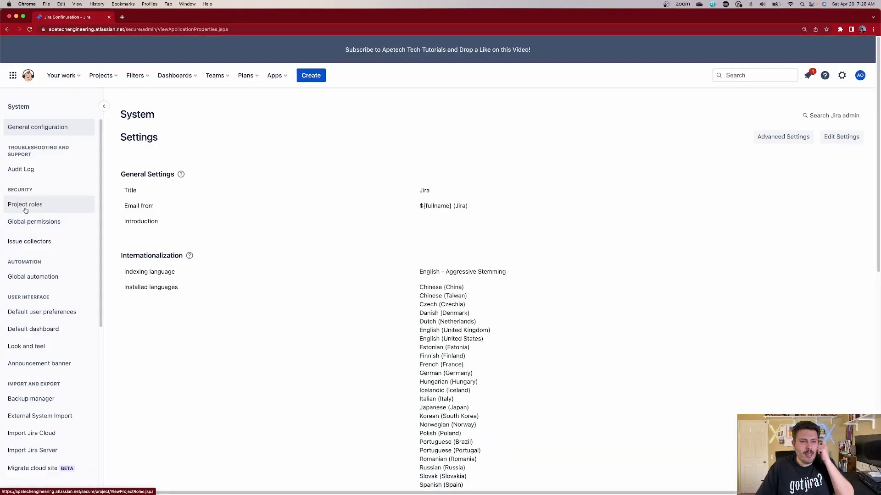
left_click(25, 211)
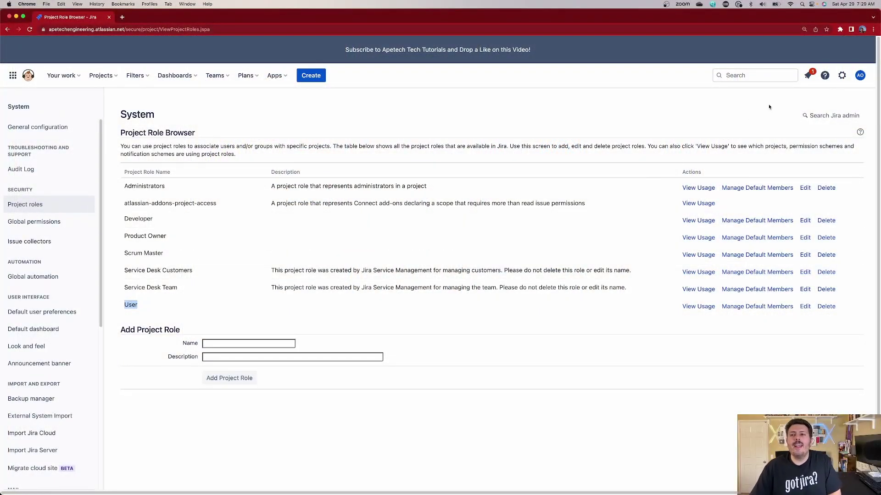
Go to Issues settings and open Permission schemes, listing all five schemes
left_click(842, 75)
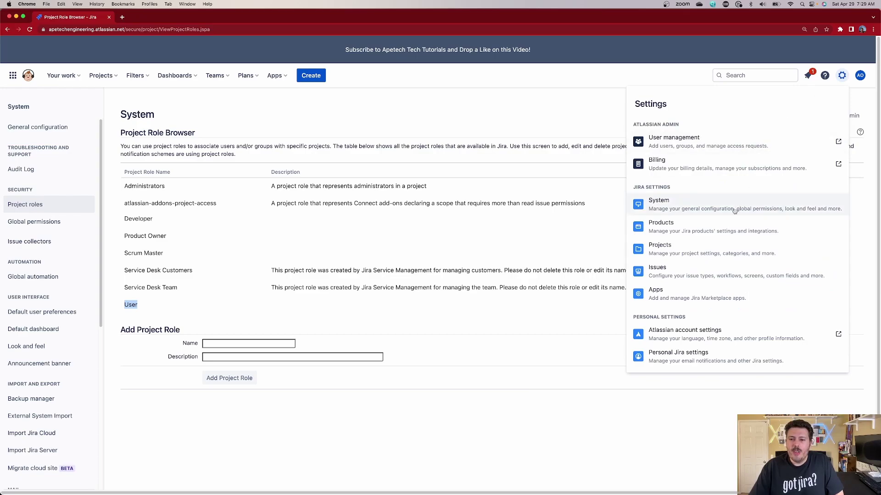
left_click(687, 274)
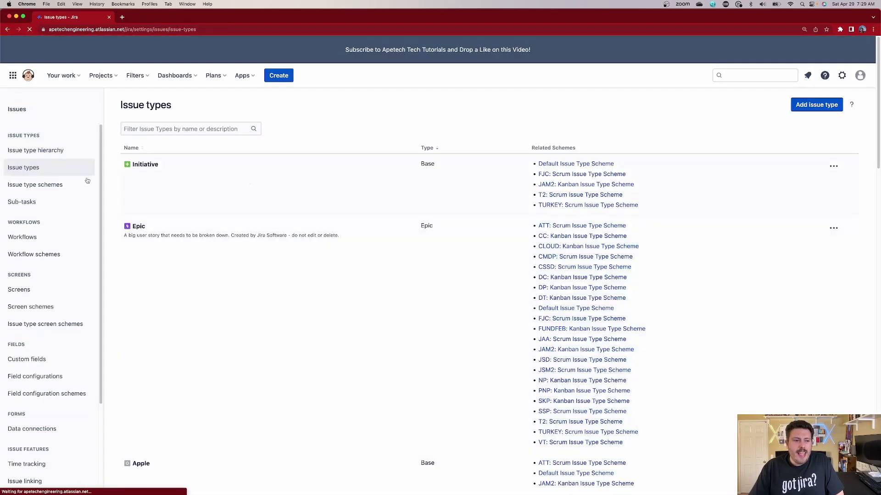
scroll(55, 321, "down", 5)
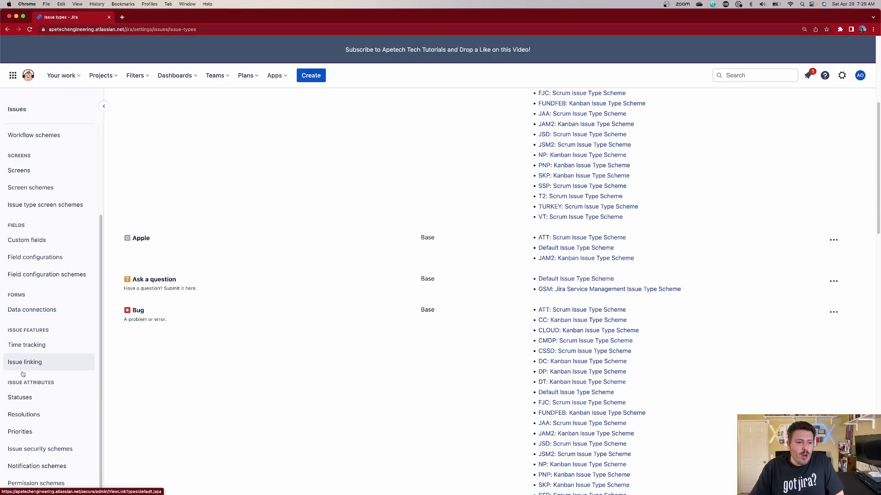
left_click(44, 484)
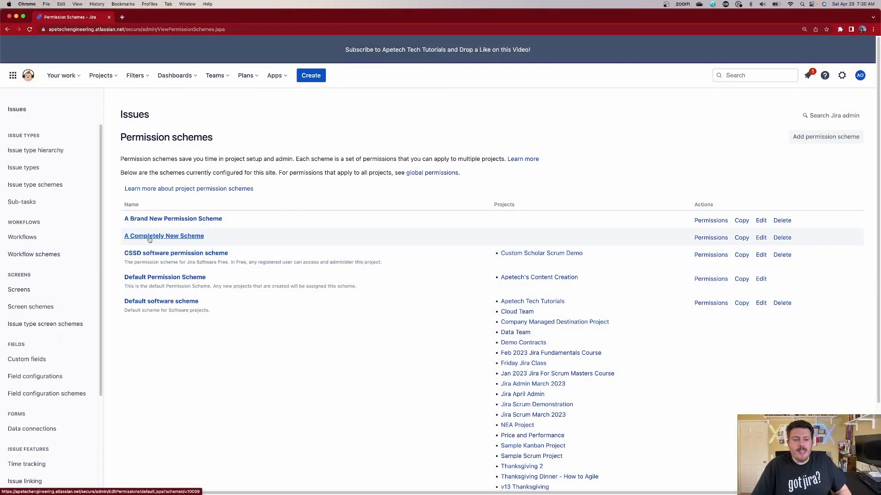
Open A Completely New Scheme's permissions, scroll through them, and highlight the Browse Projects row
left_click(708, 239)
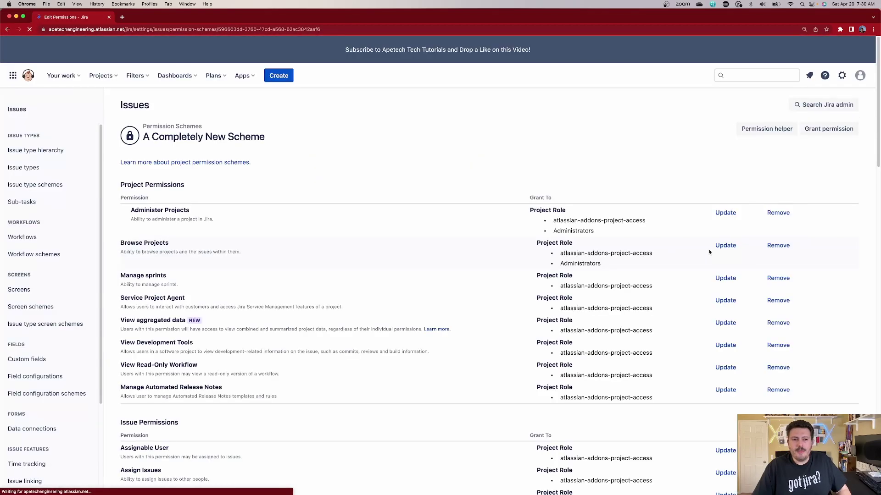
scroll(619, 282, "down", 4)
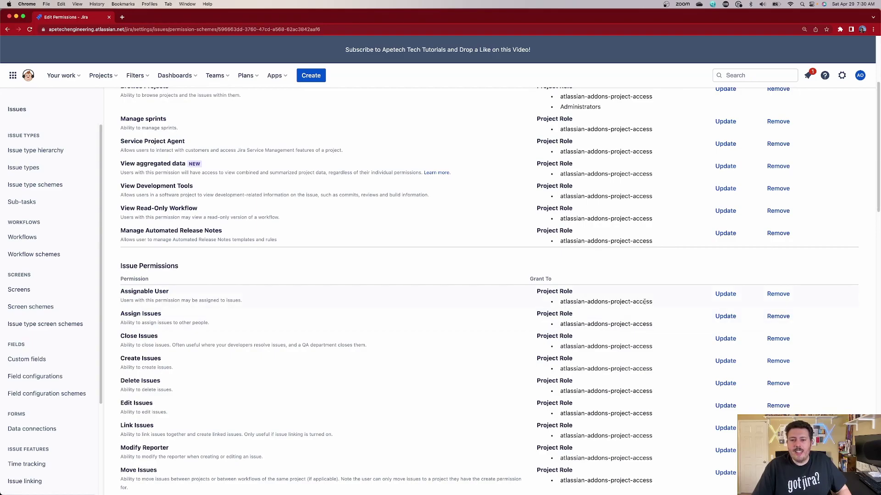
scroll(645, 302, "up", 4)
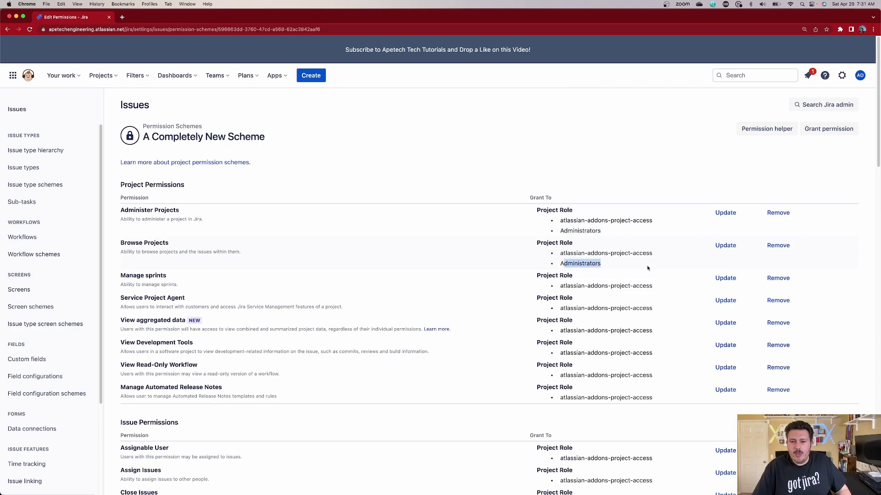
scroll(651, 266, "down", 20)
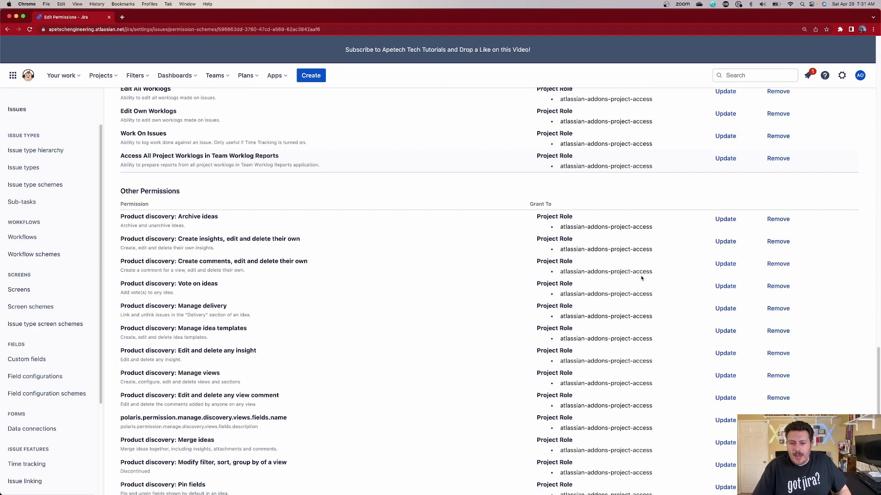
scroll(642, 278, "down", 2)
scroll(641, 274, "up", 10)
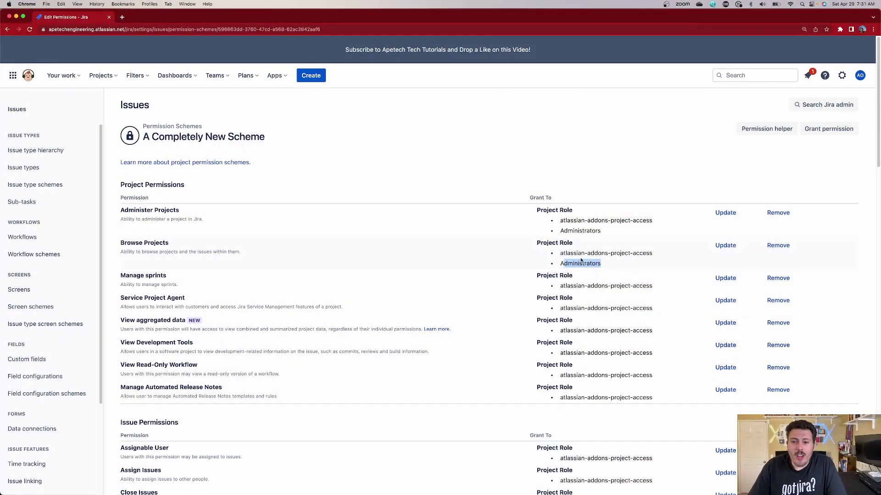
left_click_drag(117, 246, 161, 244)
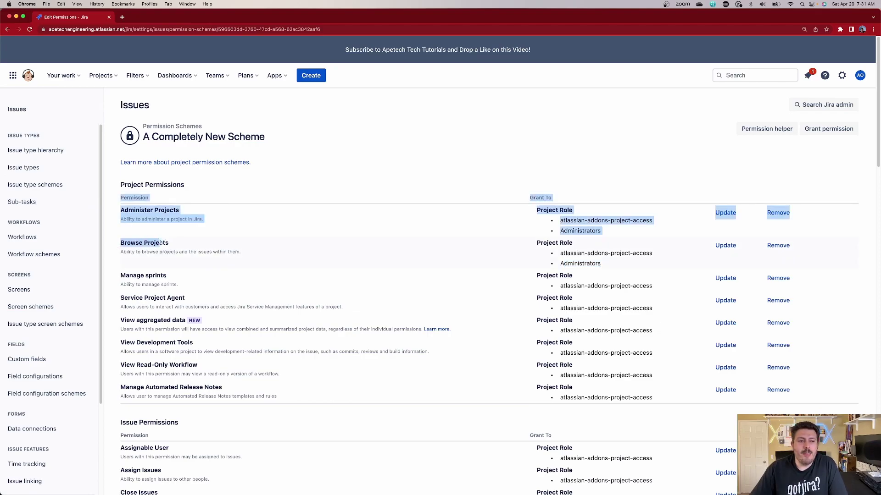
left_click(145, 244)
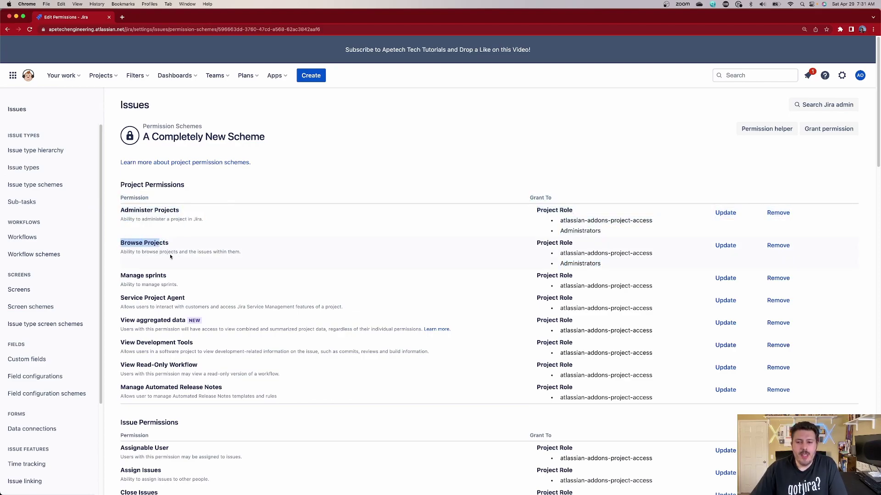
Update Browse Projects to also grant it to the User project role
left_click(723, 247)
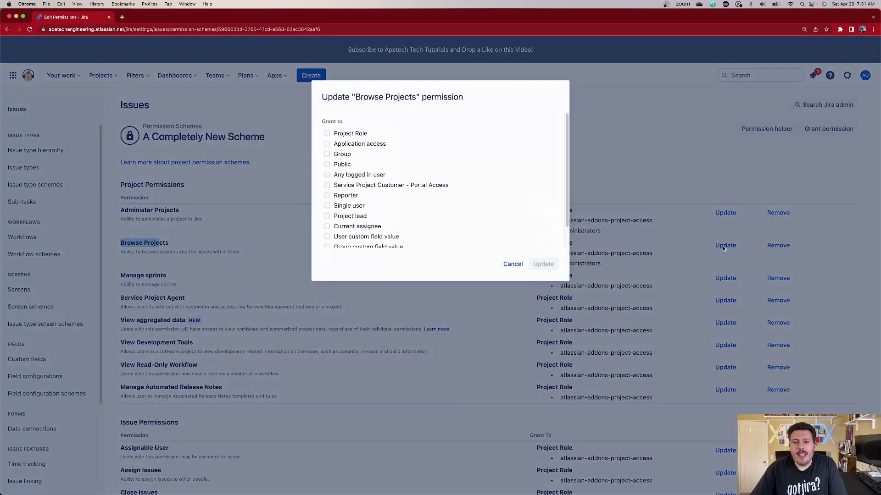
left_click(327, 132)
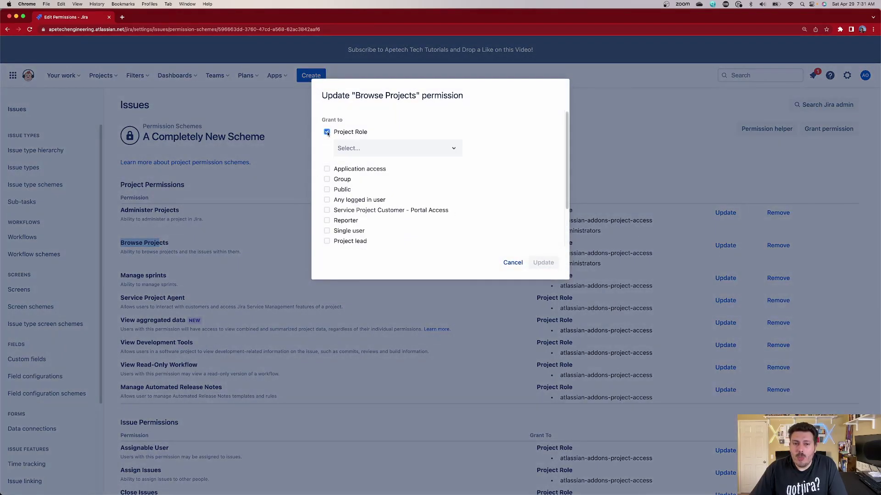
left_click(374, 149)
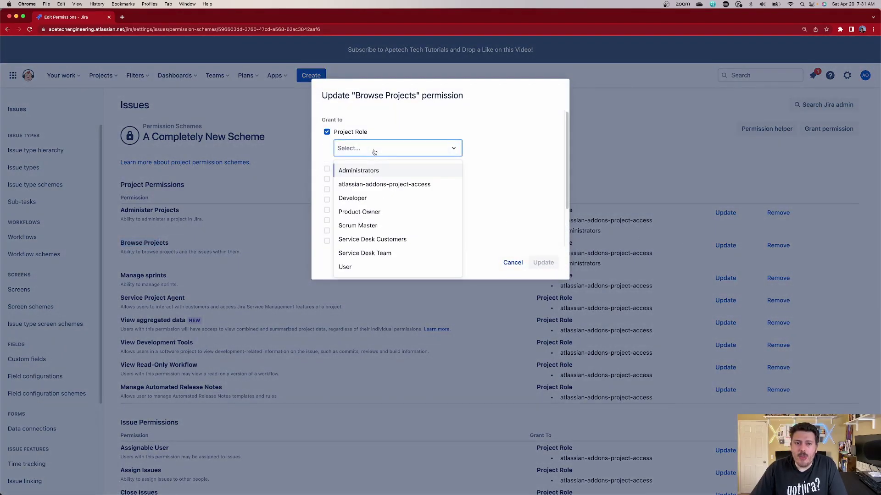
left_click(346, 267)
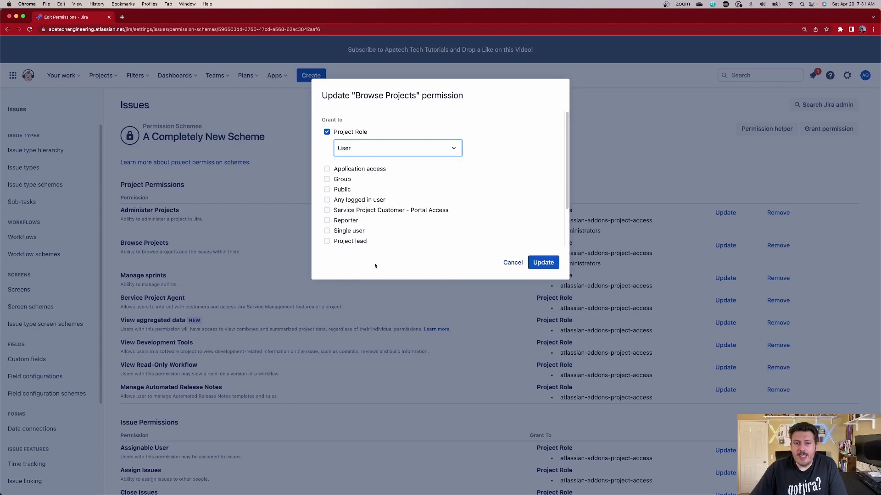
left_click(543, 263)
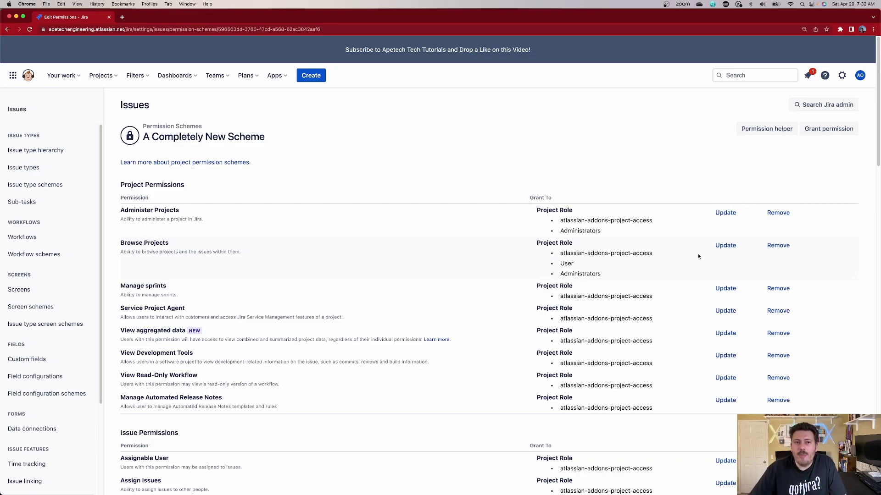
left_click(726, 246)
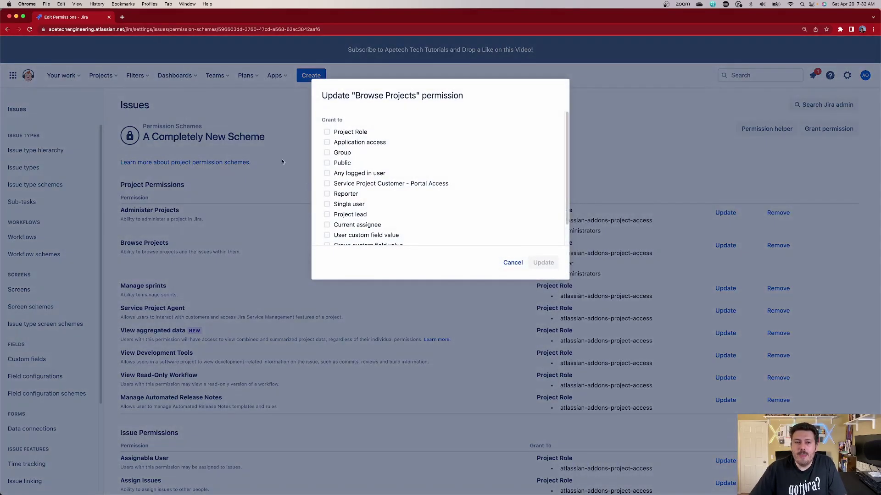
left_click(327, 132)
left_click(394, 154)
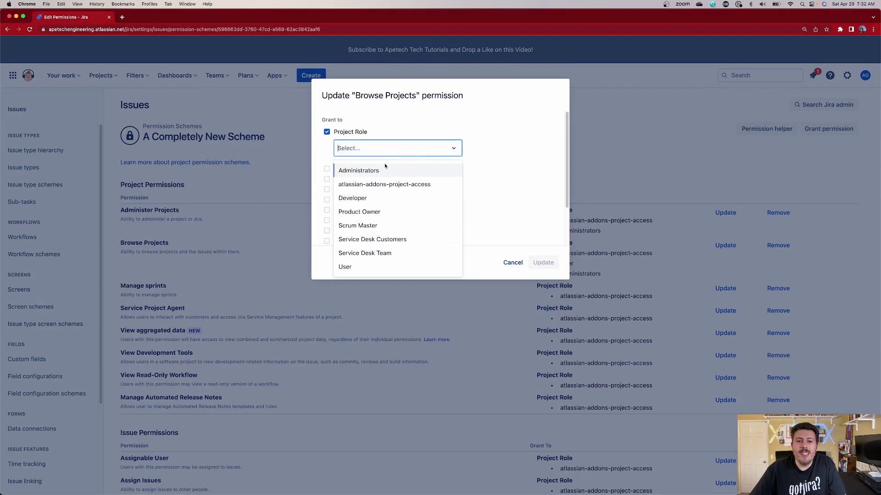
left_click(366, 198)
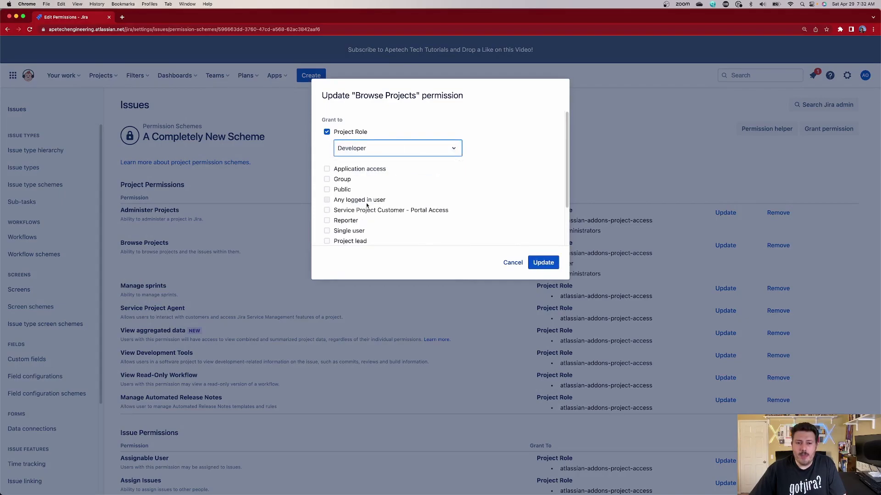
left_click(544, 263)
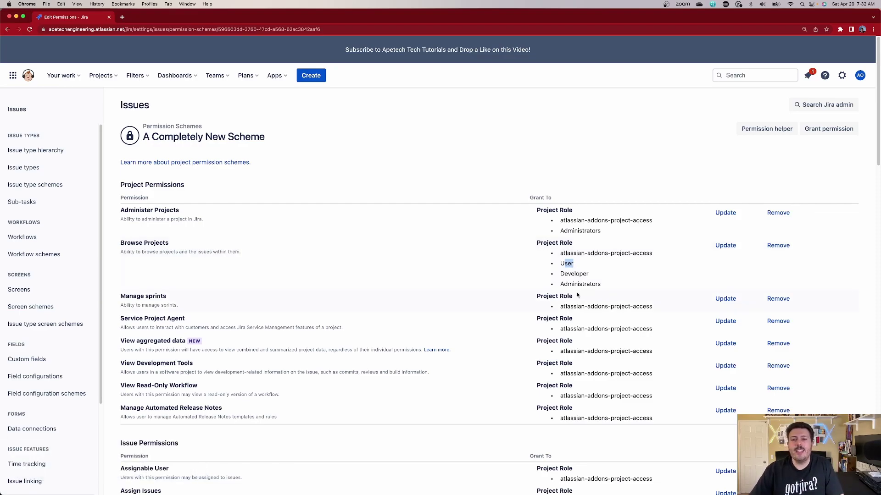
scroll(564, 285, "down", 2)
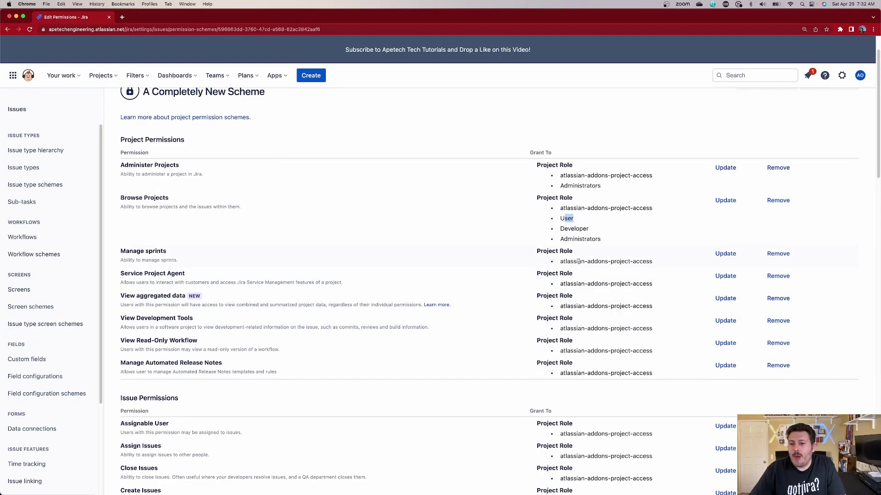
scroll(606, 316, "down", 5)
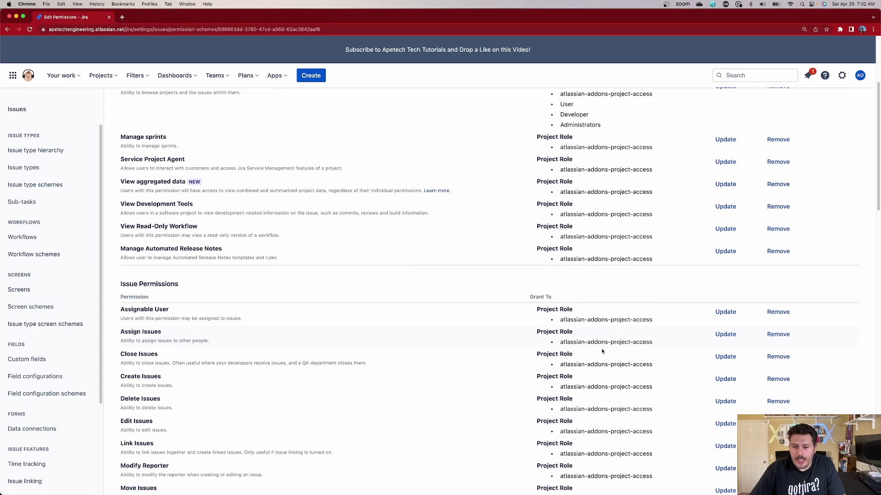
scroll(610, 344, "up", 7)
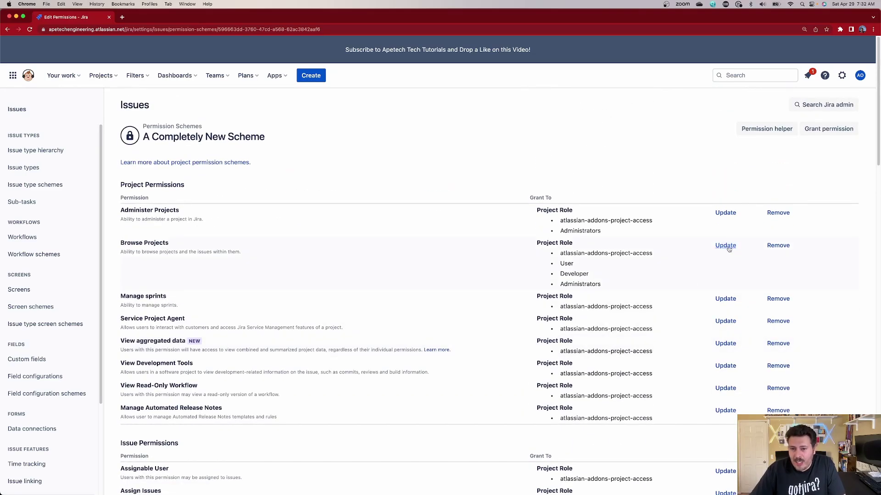
scroll(680, 313, "down", 1)
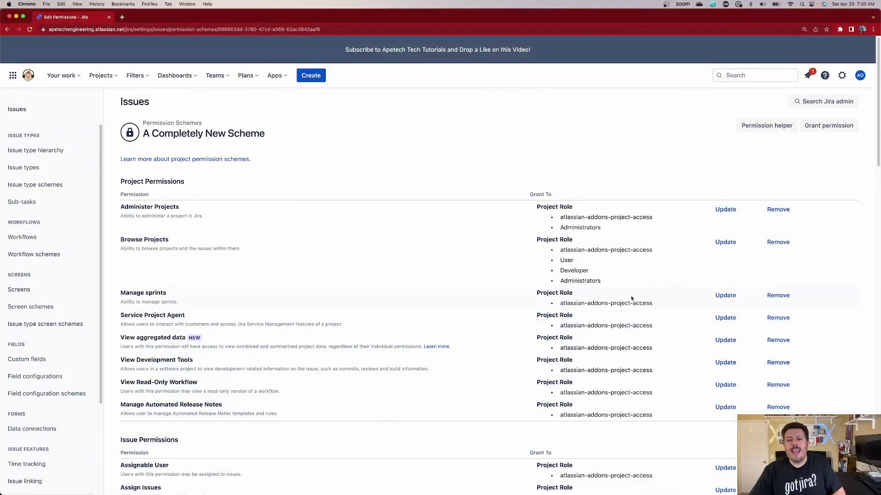
scroll(612, 364, "down", 3)
Grant Assignable User to the Developer and Administrators project roles
left_click(726, 387)
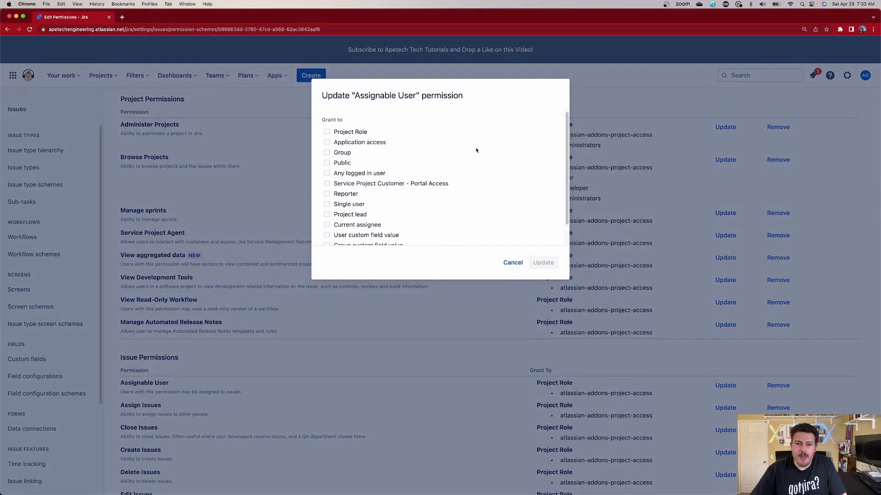
left_click(345, 133)
left_click(390, 148)
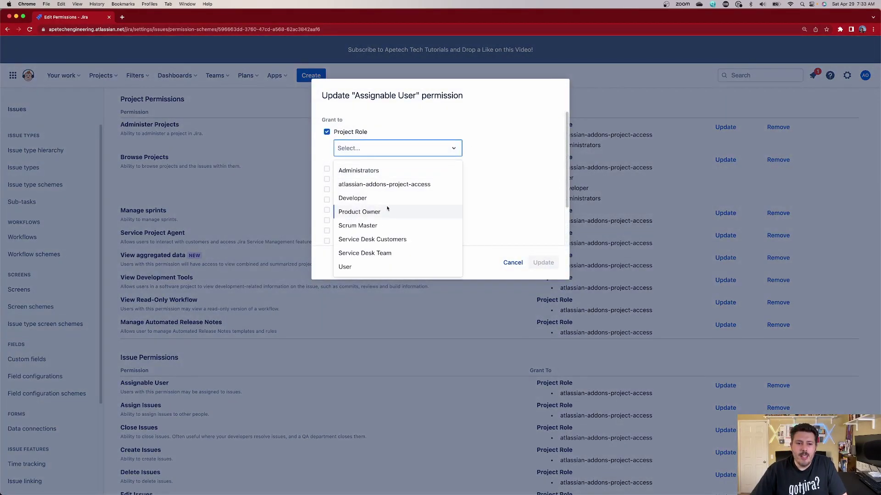
left_click(376, 196)
left_click(543, 263)
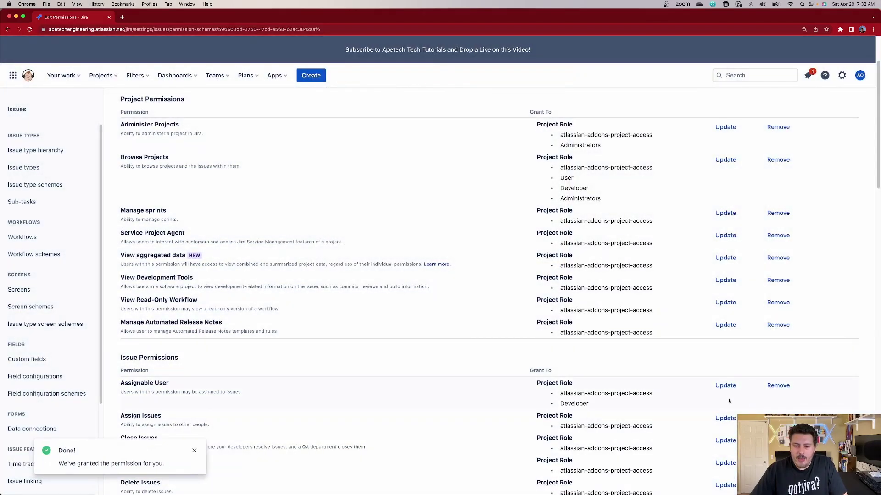
left_click(726, 387)
left_click(356, 133)
left_click(376, 147)
left_click(376, 170)
left_click(543, 262)
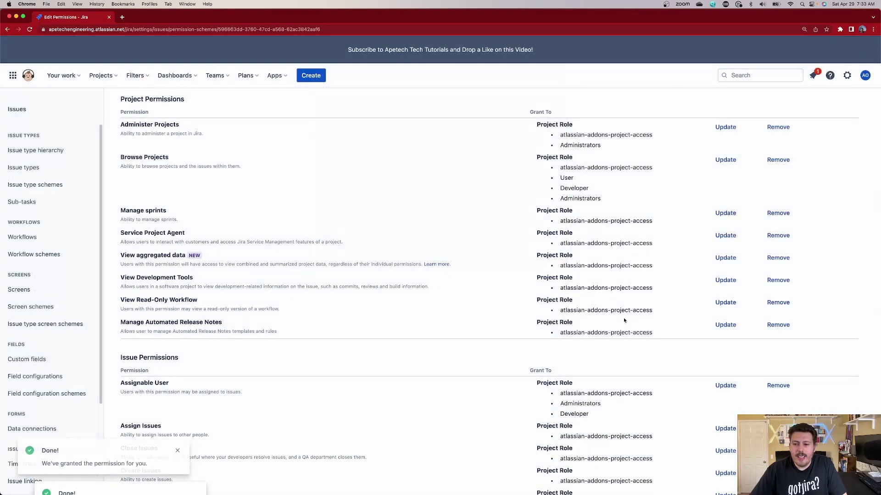
Grant Assign Issues to the Developer project role
scroll(647, 331, "down", 5)
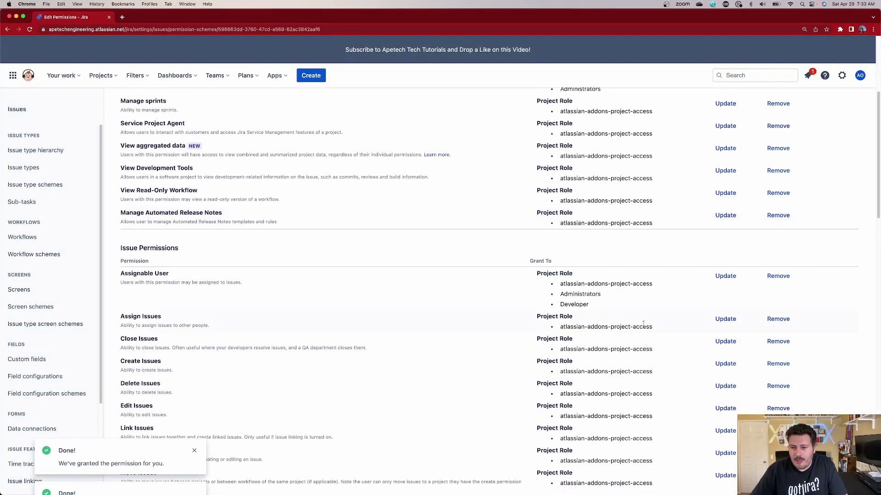
left_click(725, 319)
left_click(350, 132)
left_click(371, 149)
left_click(385, 199)
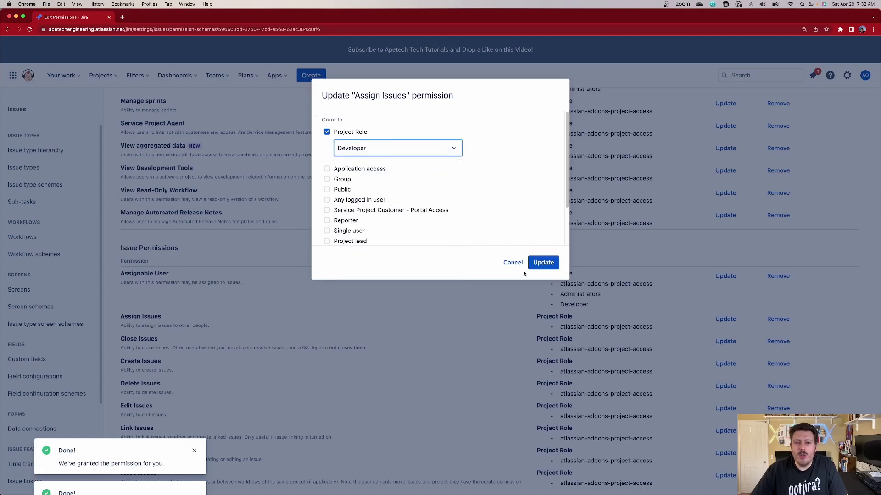
left_click(545, 263)
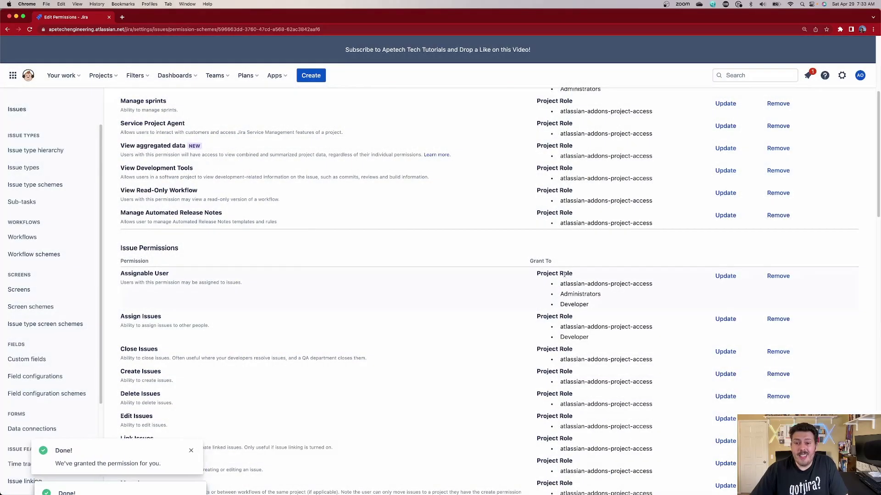
left_click(723, 320)
Add the Administrators project role to the Assign Issues permission
left_click(350, 132)
left_click(367, 148)
left_click(373, 172)
left_click(545, 262)
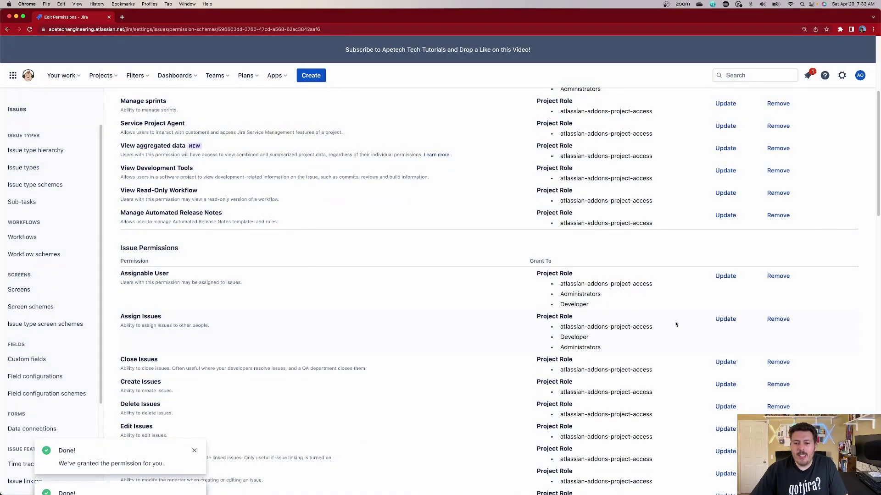
Review the Browse Projects row, highlighting its granted roles including User, Developer and Administrators
scroll(611, 328, "down", 3)
scroll(611, 328, "down", 10)
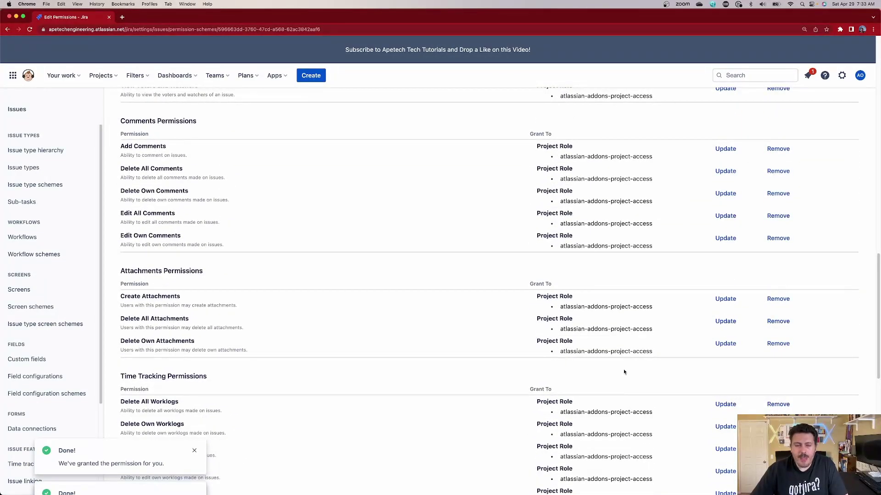
scroll(623, 367, "up", 15)
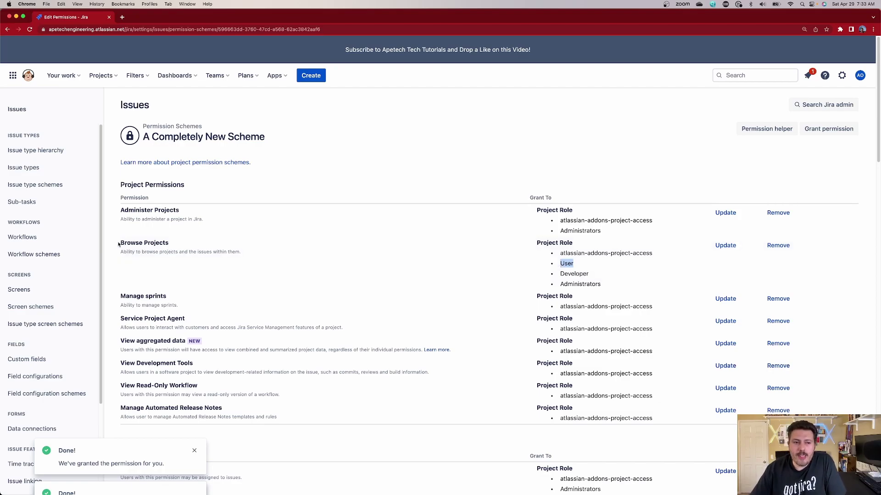
left_click_drag(119, 244, 177, 251)
left_click(212, 255)
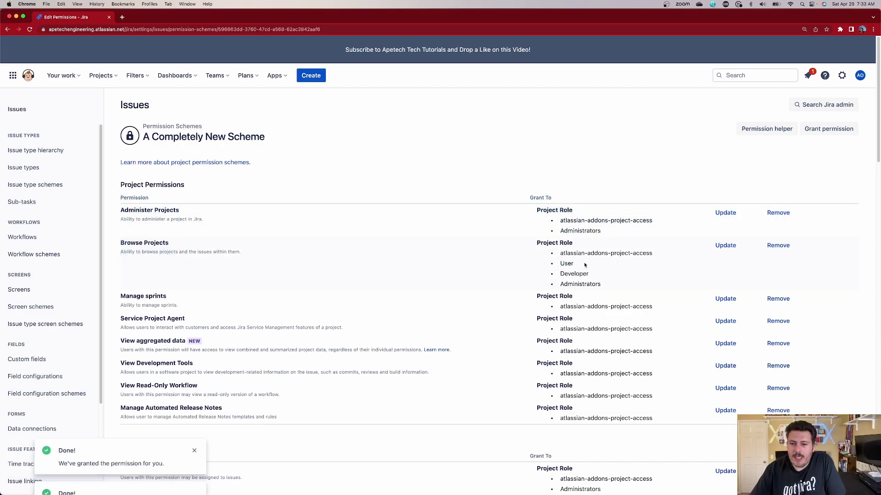
left_click_drag(577, 265, 444, 256)
scroll(577, 268, "down", 15)
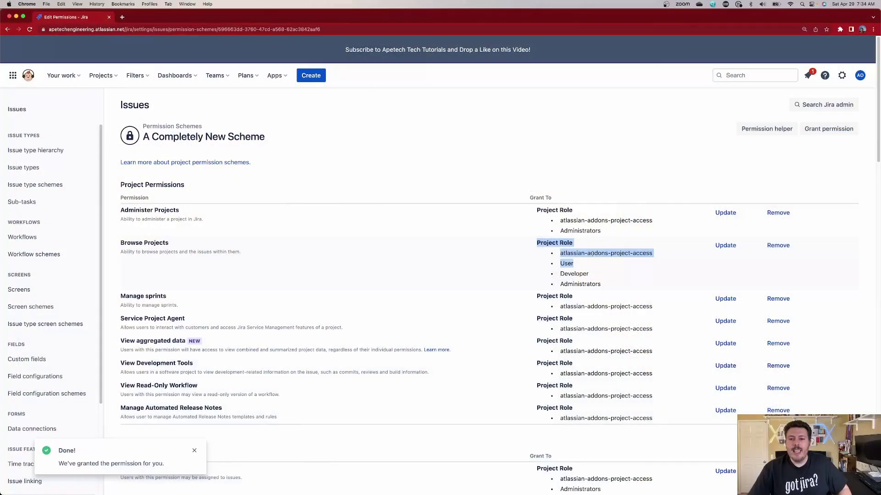
left_click_drag(588, 266, 419, 248)
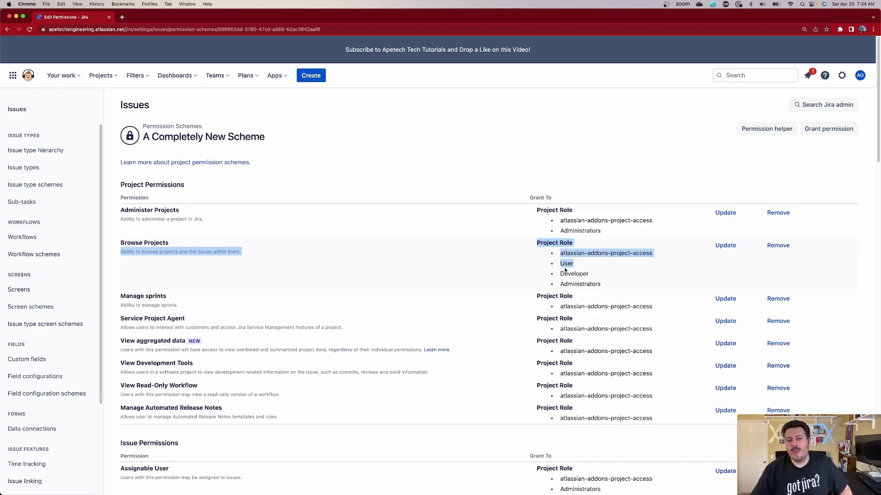
Scroll through the rest of the permission list, highlighting entries further down
scroll(562, 305, "down", 1)
triple_click(615, 308)
left_click_drag(586, 328, 654, 365)
scroll(587, 358, "down", 10)
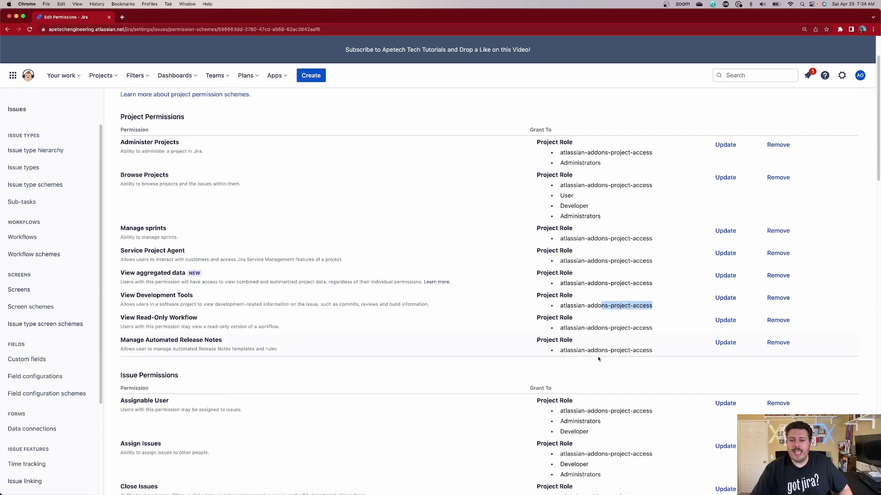
scroll(573, 346, "down", 20)
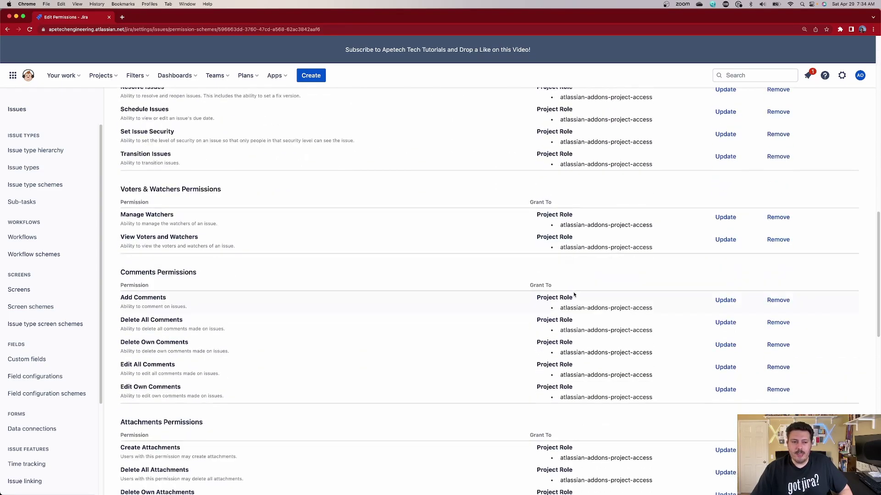
scroll(590, 321, "up", 20)
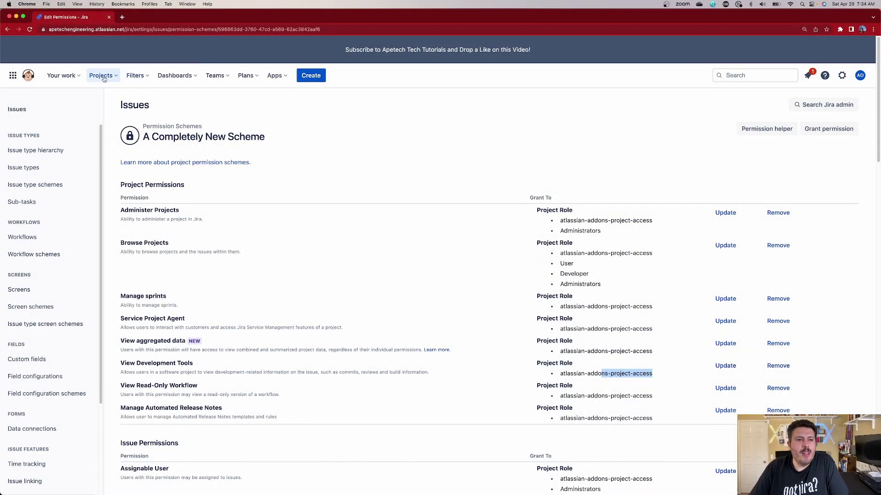
Open Company Managed Destination Project's Permissions page in Project settings
left_click(100, 76)
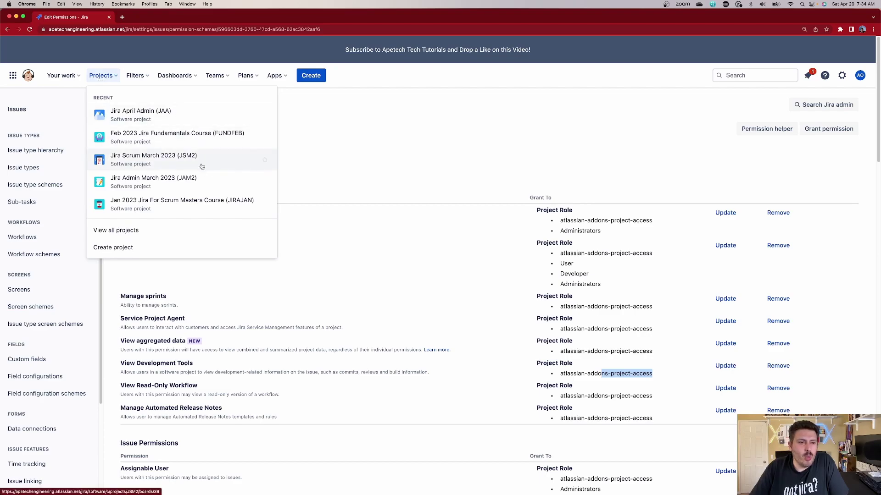
left_click(138, 230)
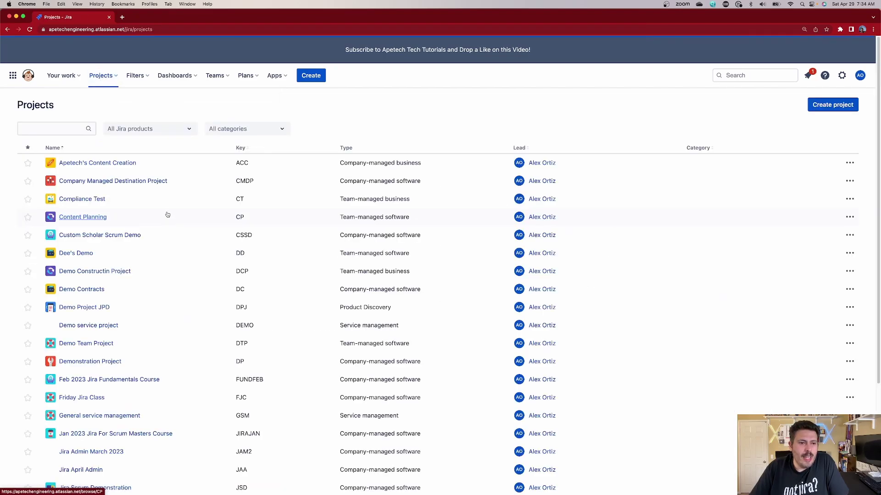
left_click(109, 183)
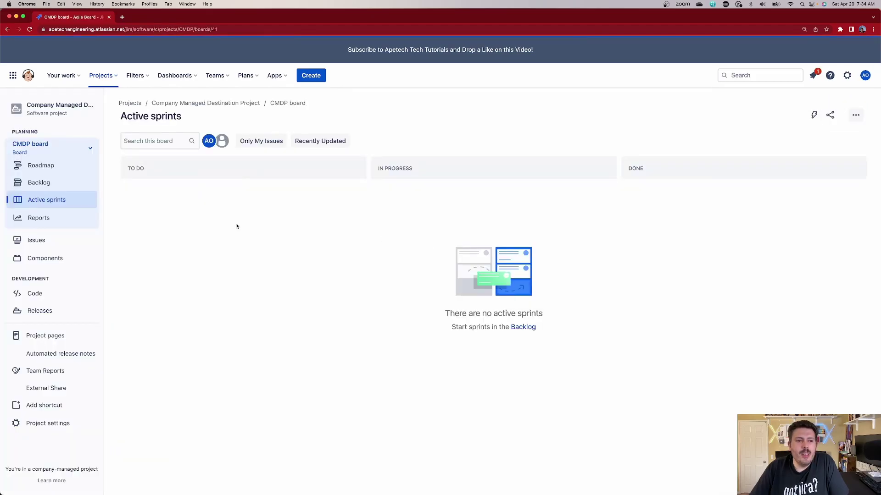
left_click(36, 424)
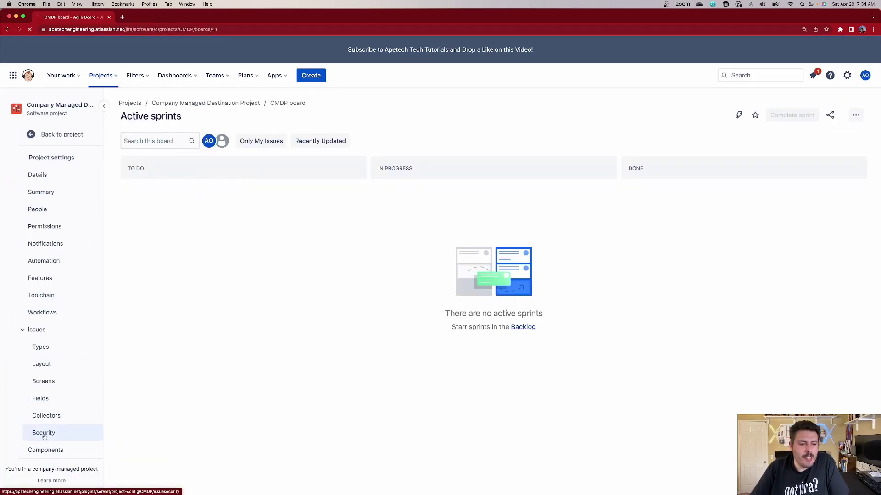
left_click(33, 325)
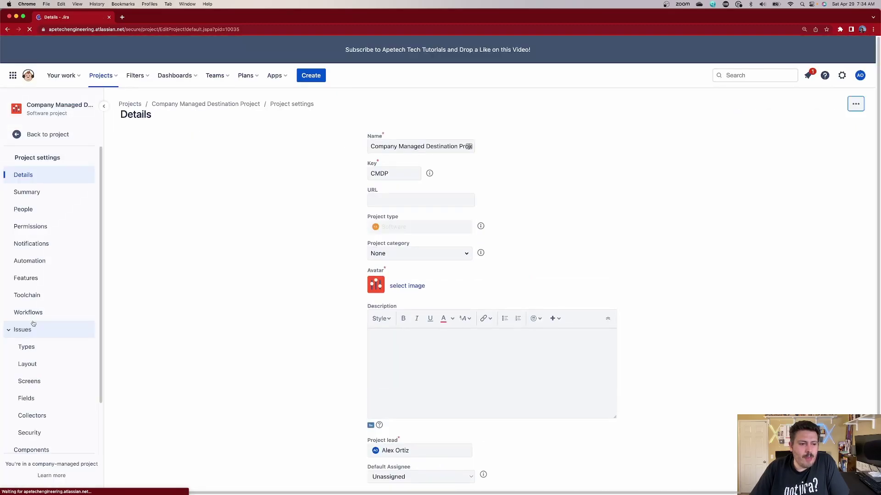
left_click(34, 227)
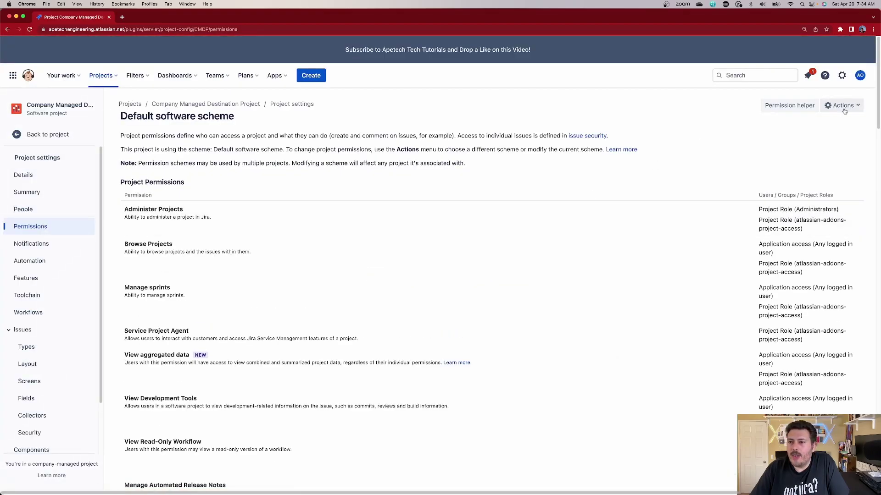
Switch the project's permission scheme to A Completely New Scheme and associate it
left_click(844, 109)
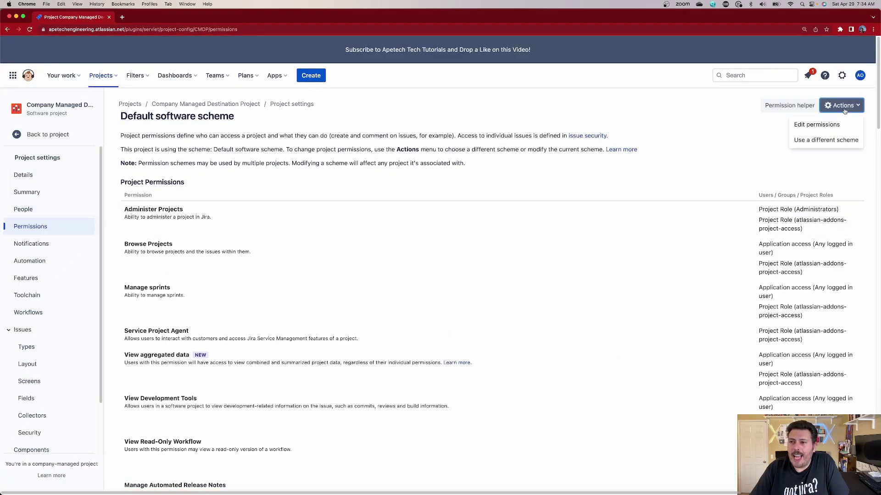
left_click(813, 141)
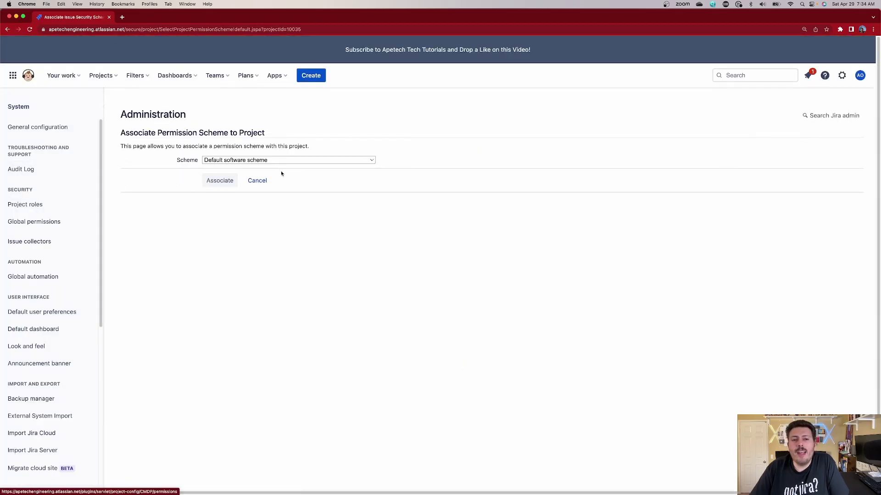
left_click(307, 163)
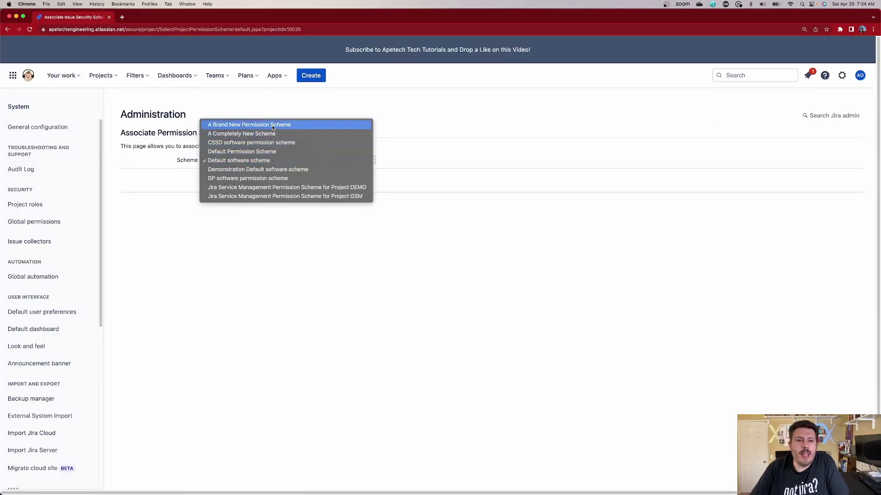
left_click(255, 133)
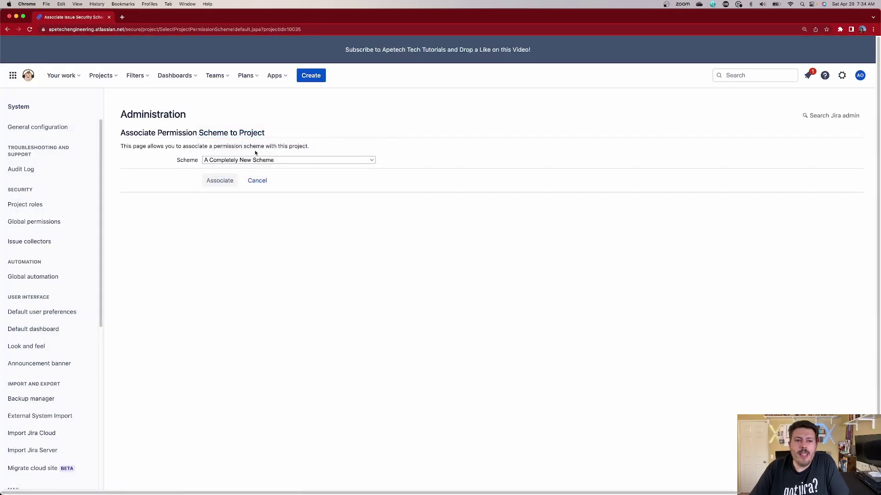
left_click(209, 184)
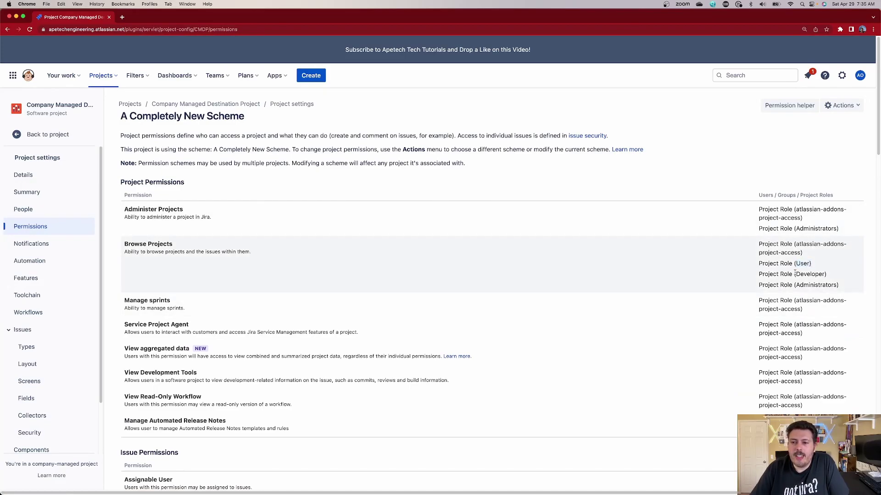
left_click_drag(824, 285, 765, 252)
scroll(771, 255, "down", 5)
scroll(771, 255, "down", 2)
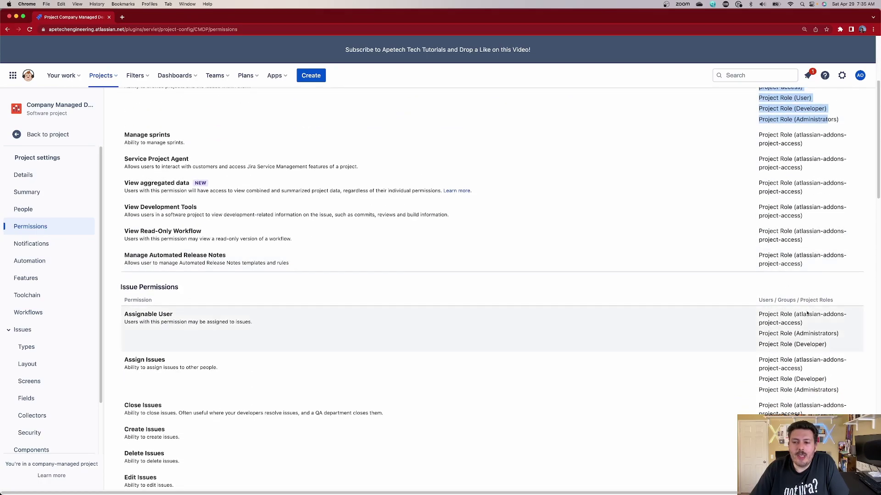
left_click_drag(769, 324, 790, 369)
left_click(831, 352)
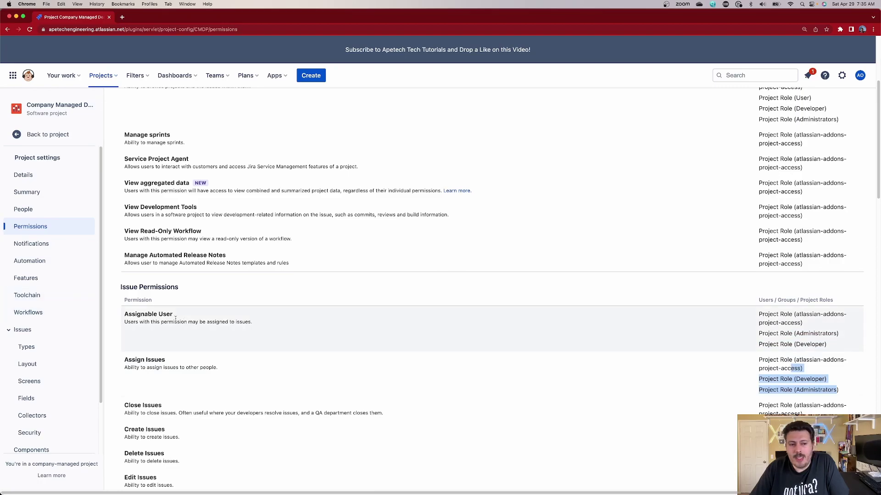
scroll(173, 369, "down", 3)
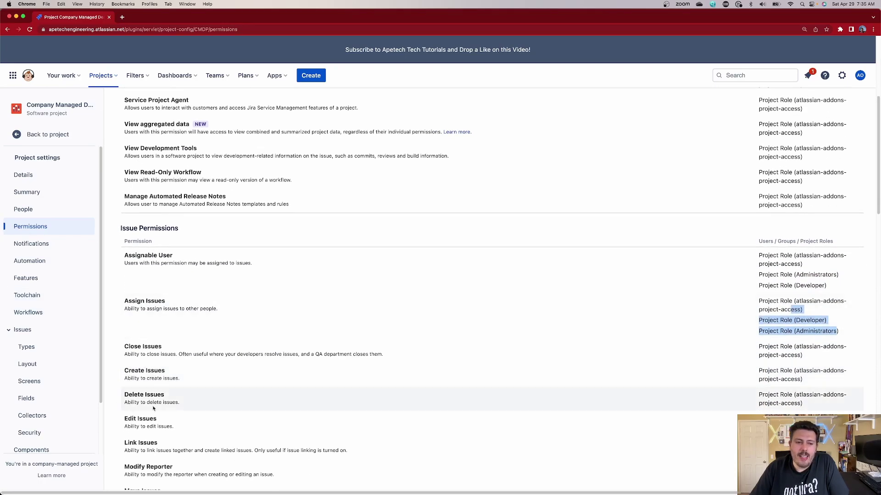
scroll(177, 427, "down", 2)
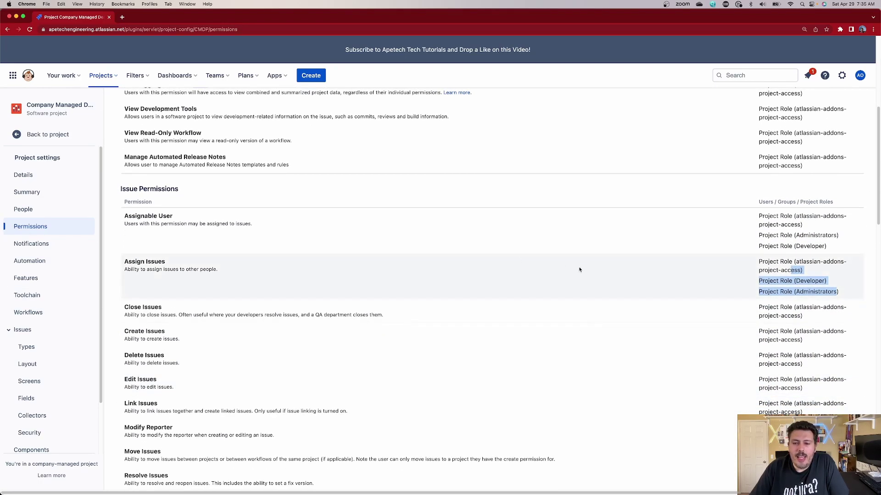
left_click_drag(747, 287, 748, 431)
left_click(748, 431)
scroll(685, 388, "up", 13)
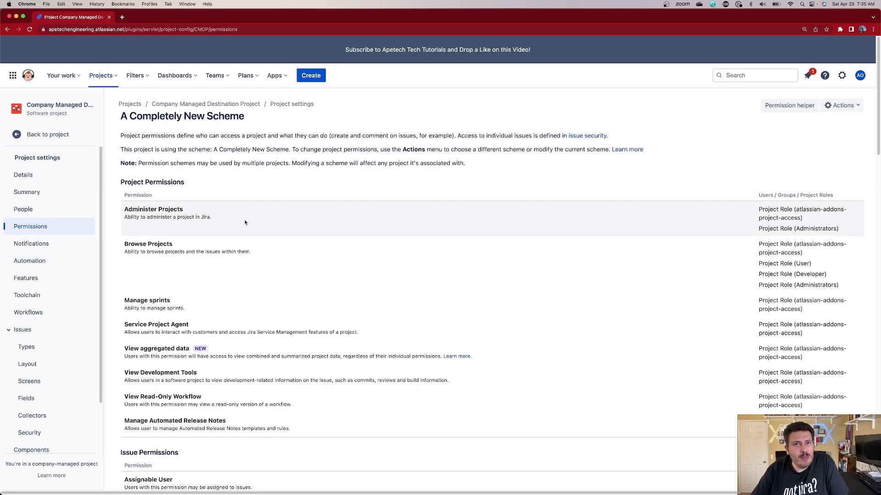
Open People, try adding a searched user with the User role, then cancel
left_click(52, 212)
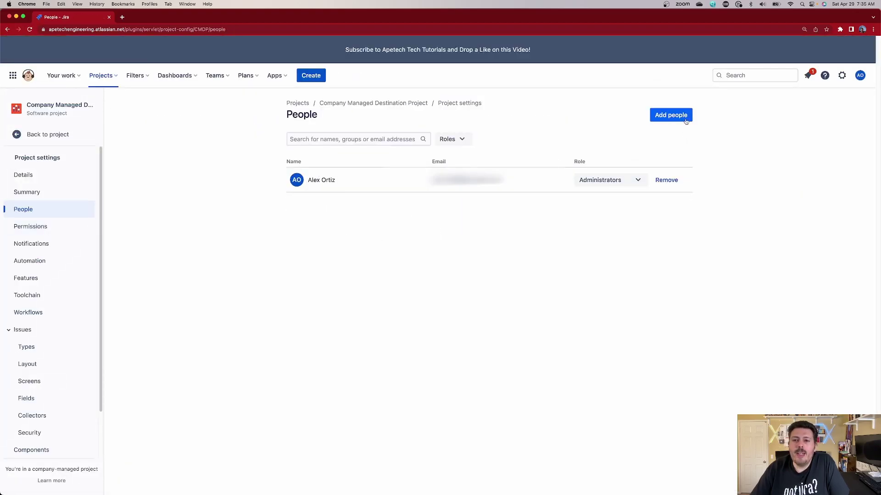
left_click(669, 115)
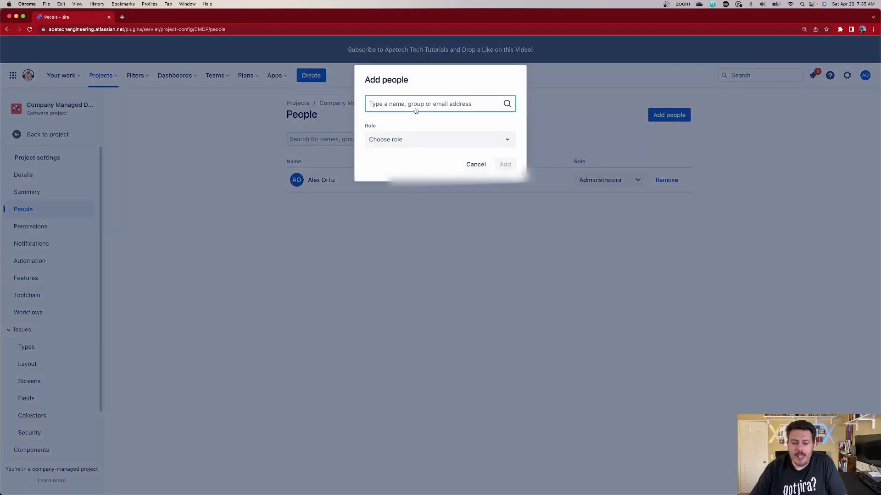
type("someone")
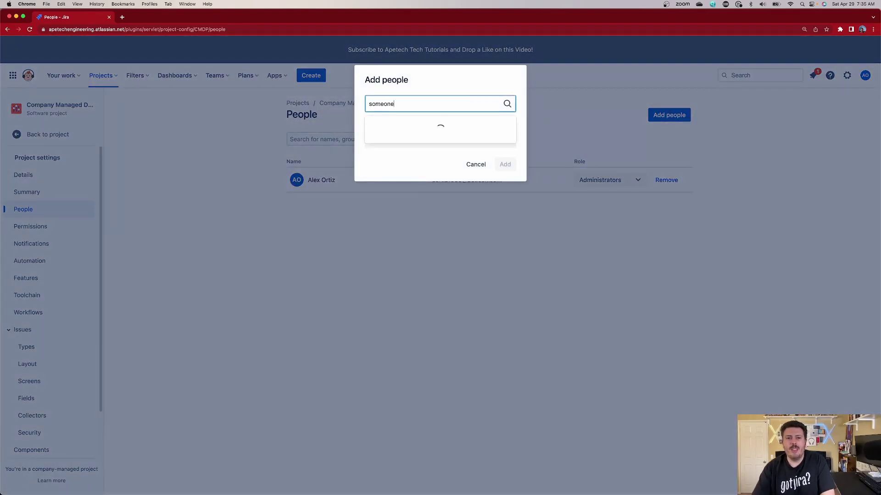
left_click(422, 127)
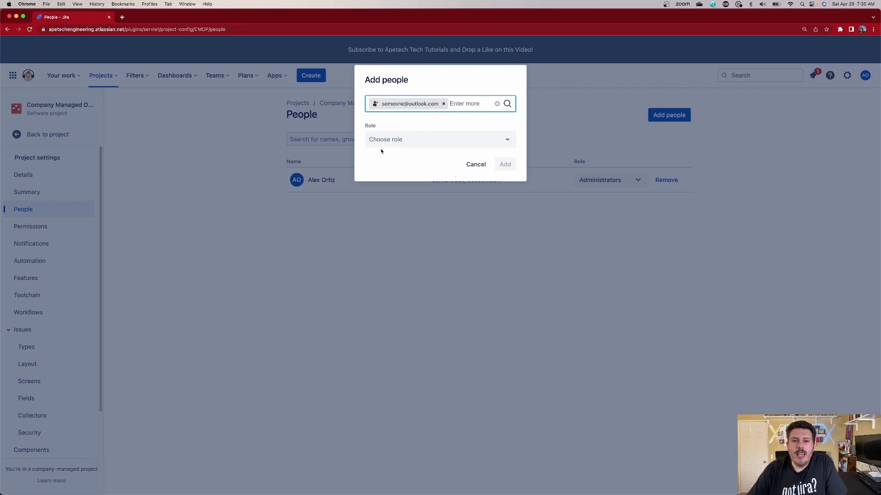
left_click(395, 142)
scroll(389, 211, "down", 1)
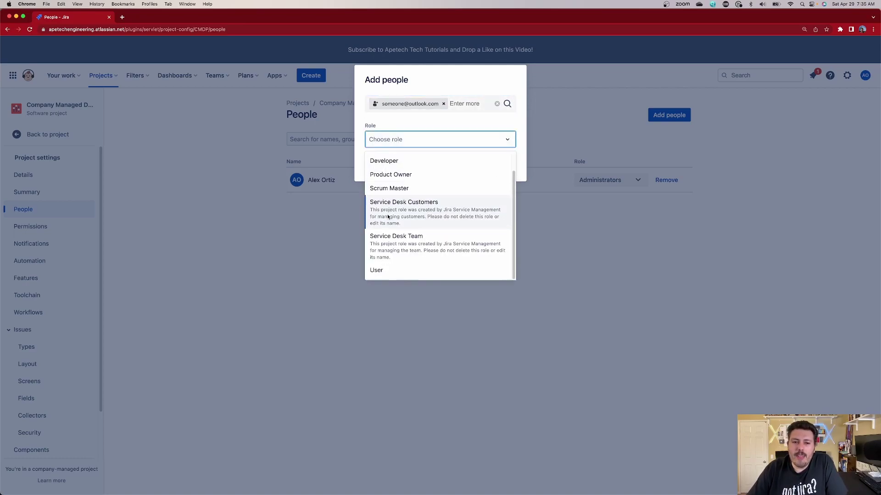
left_click(387, 270)
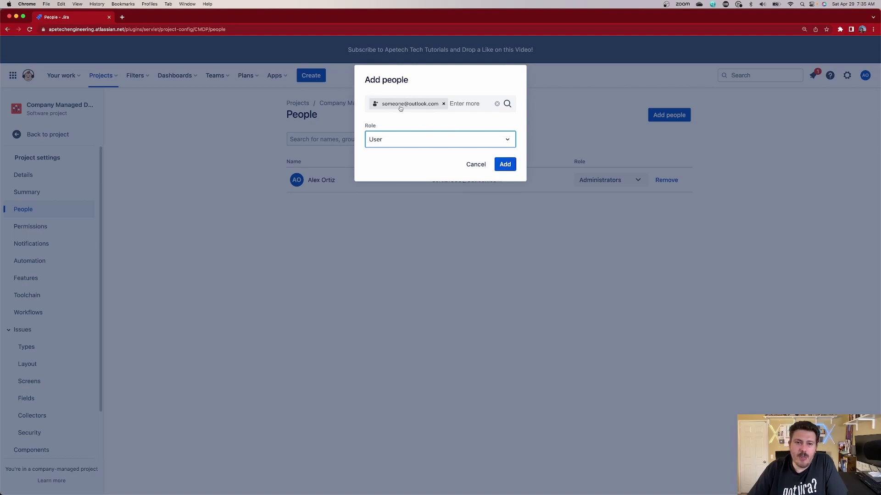
left_click(472, 165)
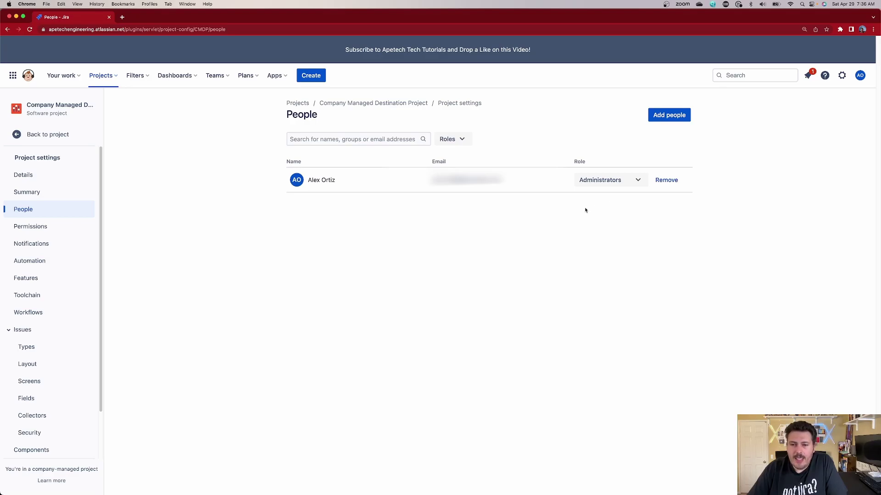
Return to the project's Permissions page and clear the Browse Projects text selection
left_click(13, 226)
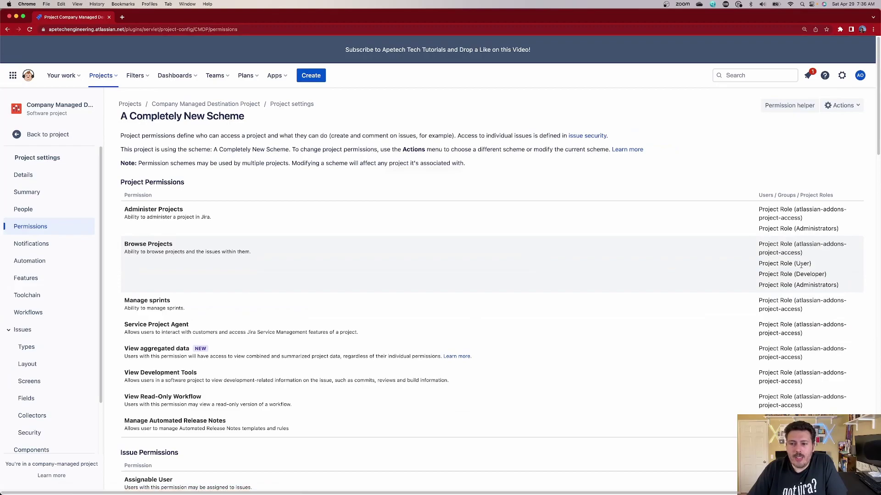
left_click(132, 243)
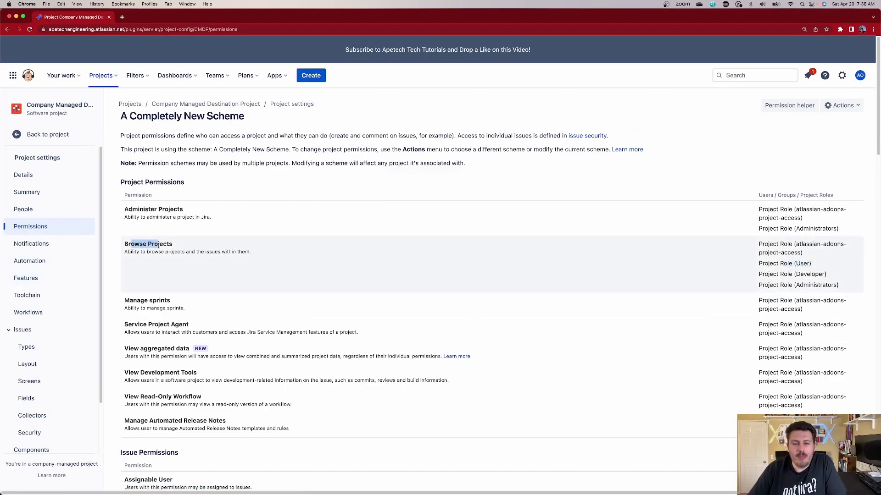